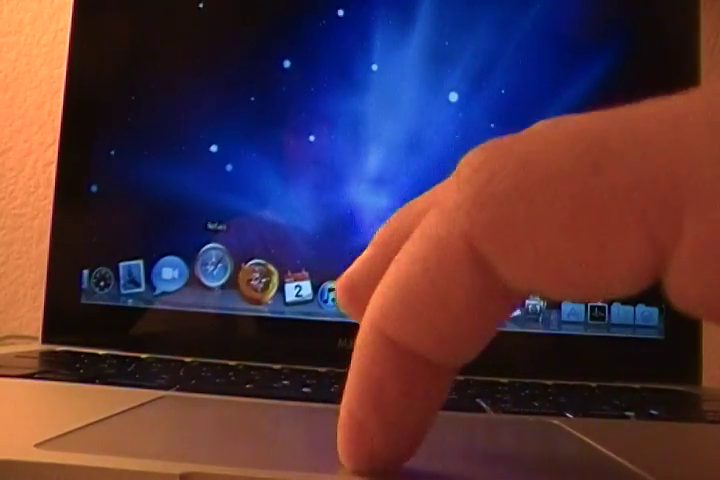
click(209, 278)
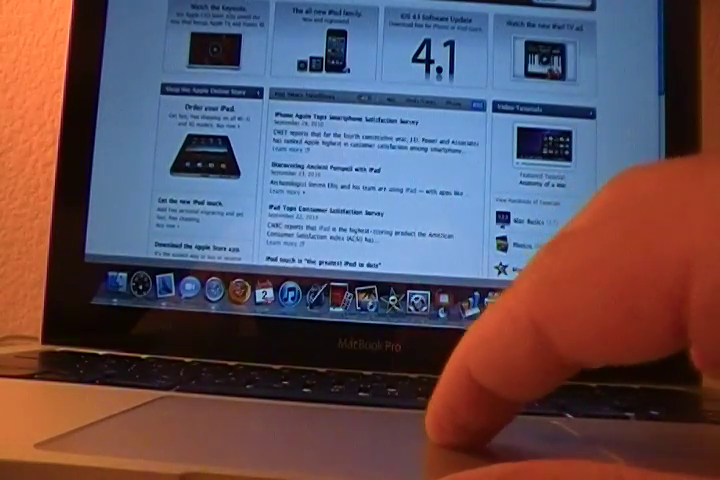
key(super+h)
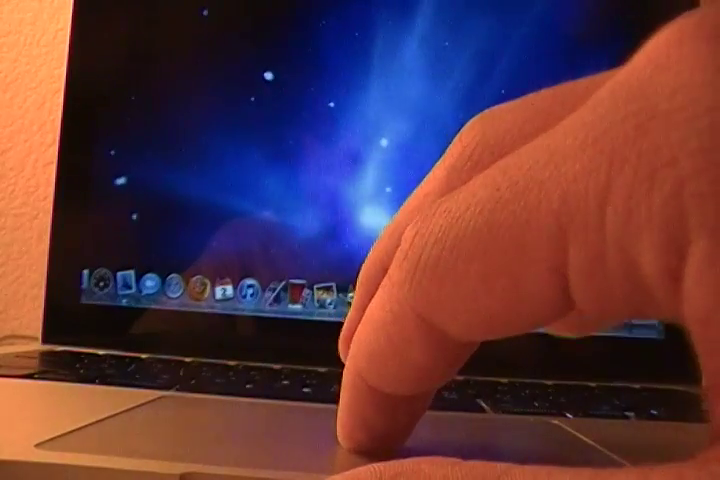
click(360, 290)
scroll(400, 120, down, 3)
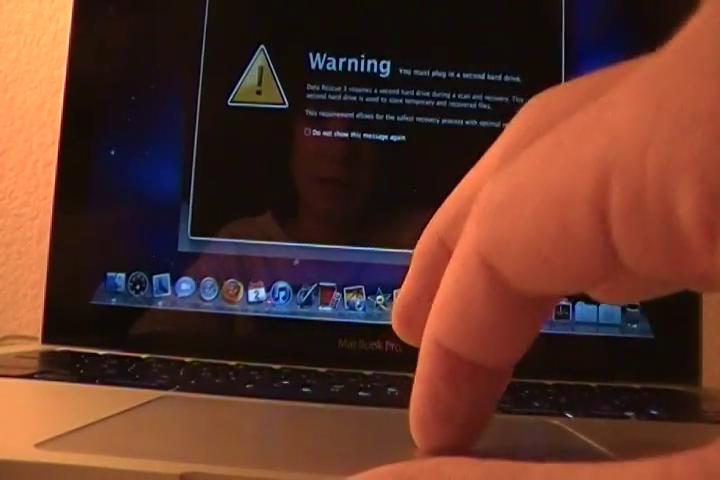
key(Return)
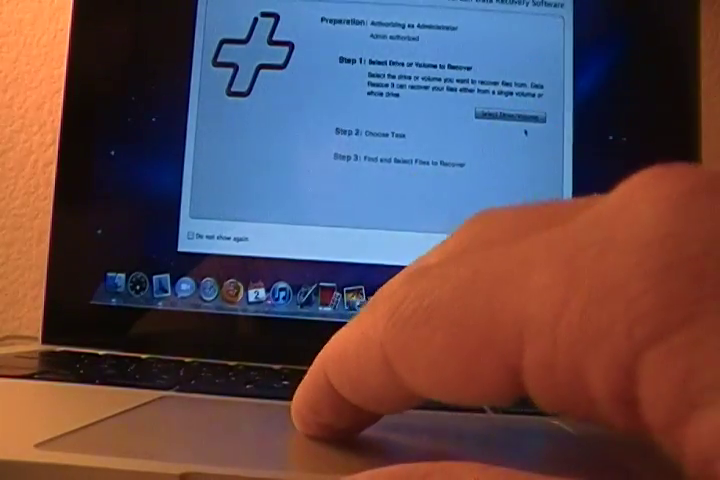
click(510, 115)
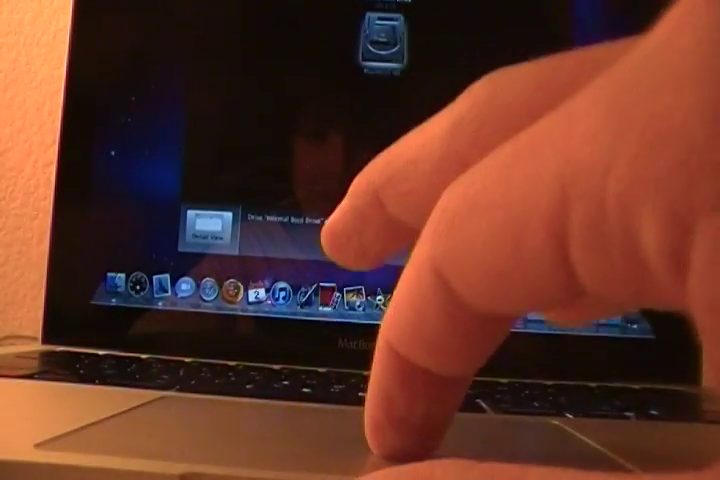
key(Return)
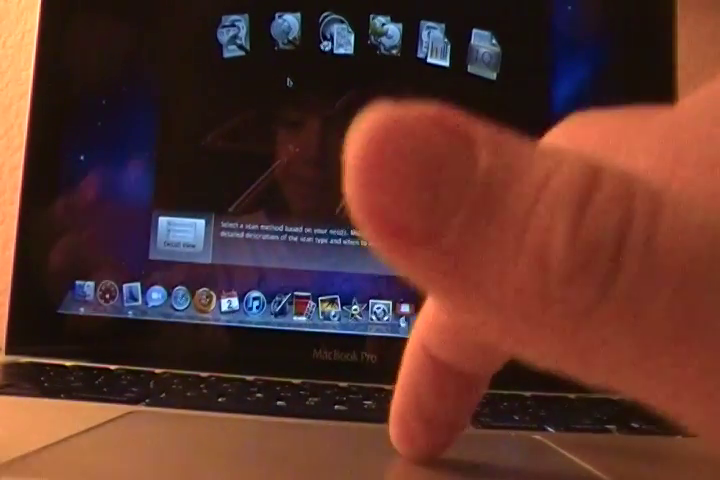
key(super+q)
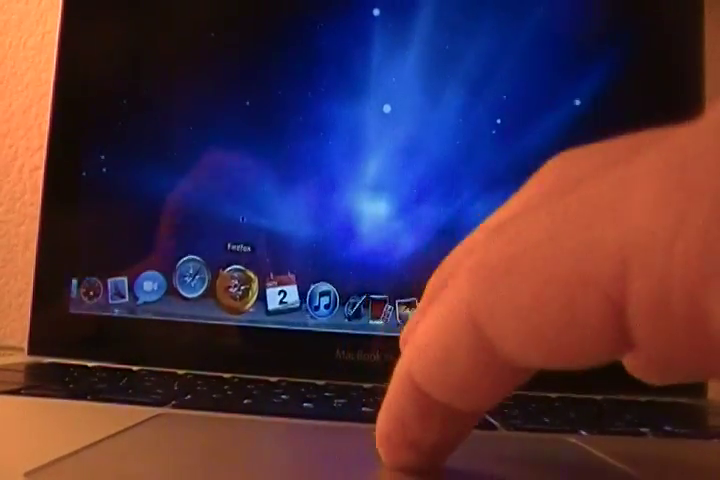
click(205, 285)
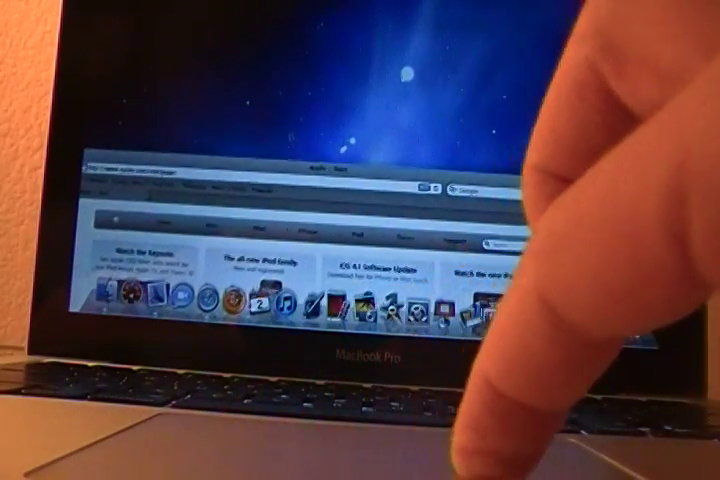
drag(250, 168, 360, 70)
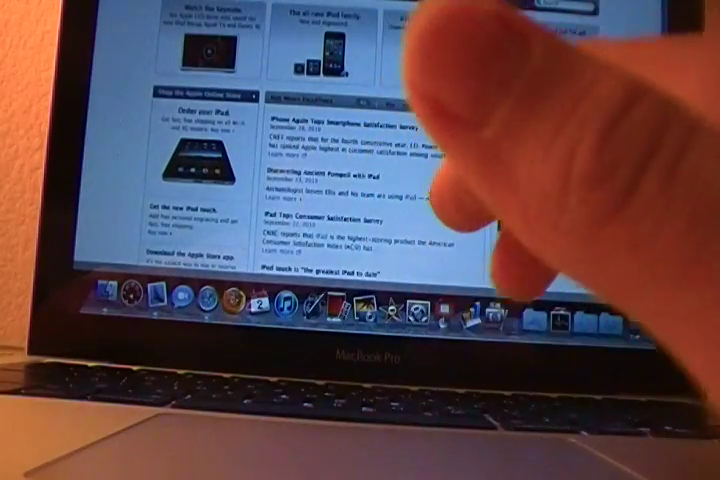
key(super+h)
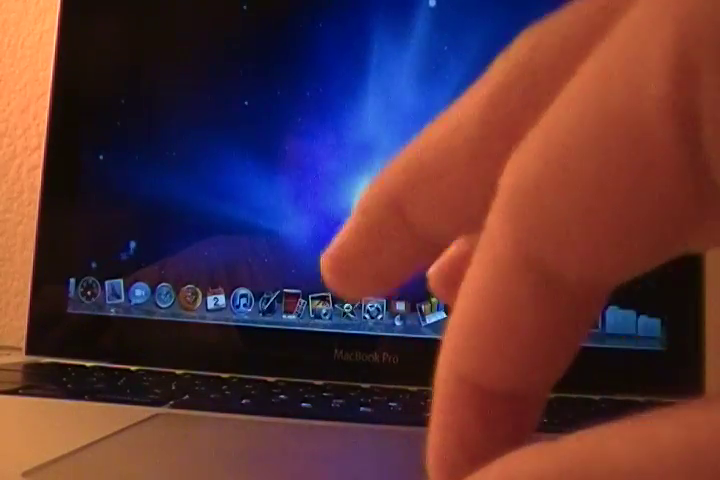
click(430, 305)
scroll(450, 120, down, 5)
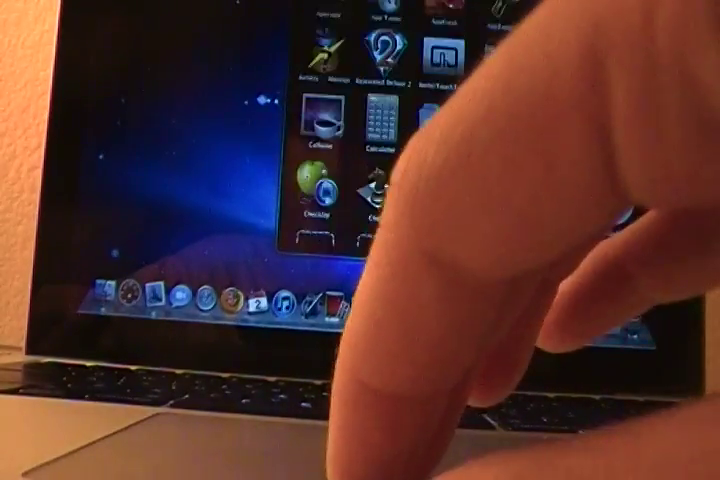
scroll(450, 120, down, 3)
scroll(450, 120, down, 3)
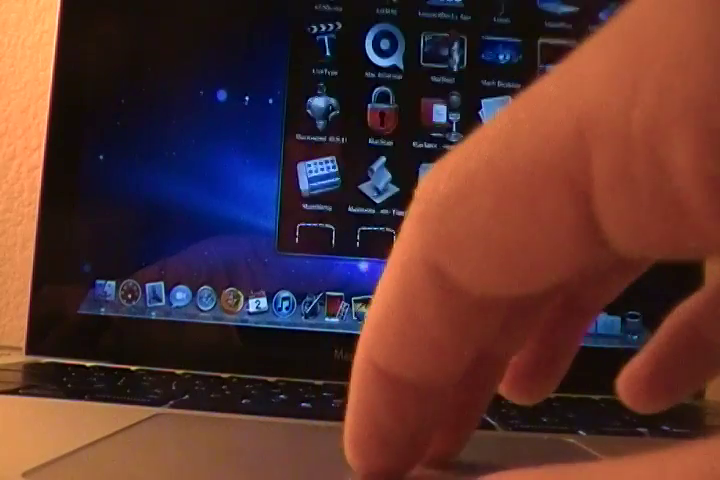
scroll(450, 120, down, 3)
scroll(450, 120, down, 3)
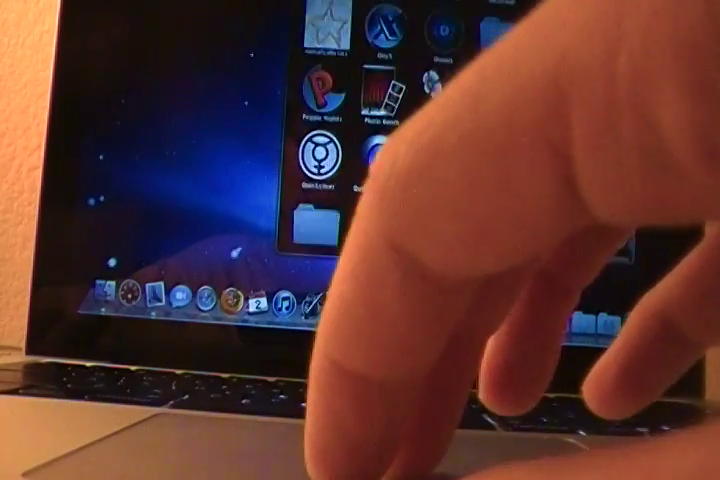
scroll(450, 120, down, 3)
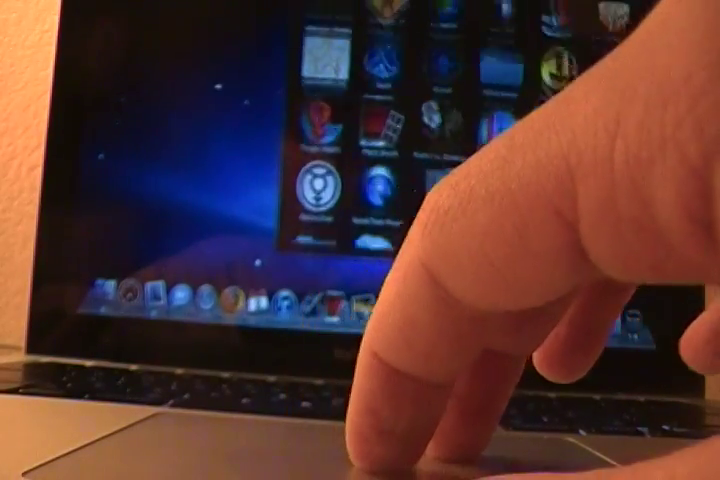
scroll(450, 120, up, 3)
scroll(450, 120, up, 3)
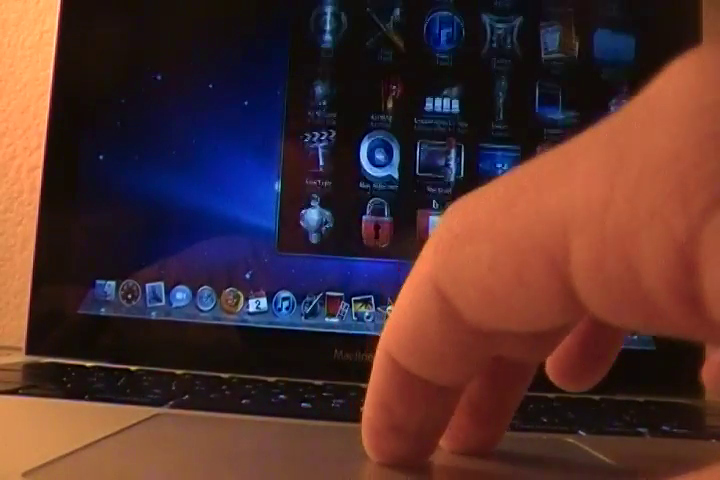
scroll(450, 120, up, 3)
click(200, 150)
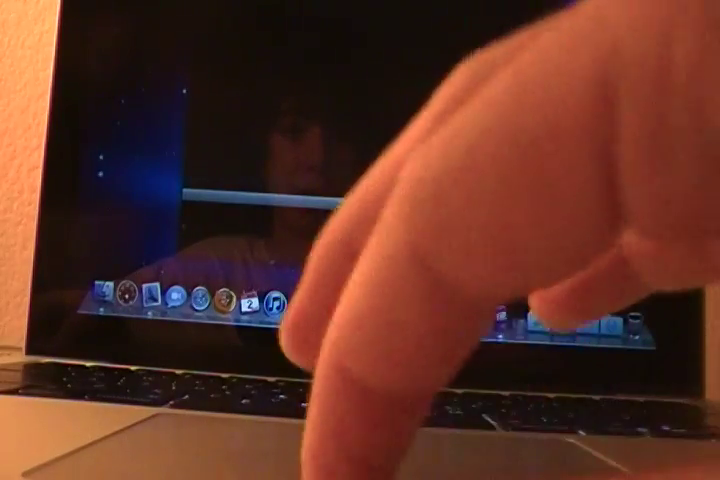
key(Return)
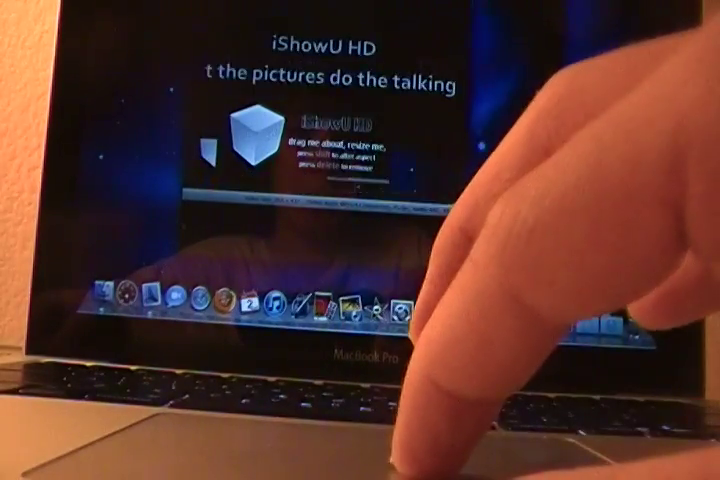